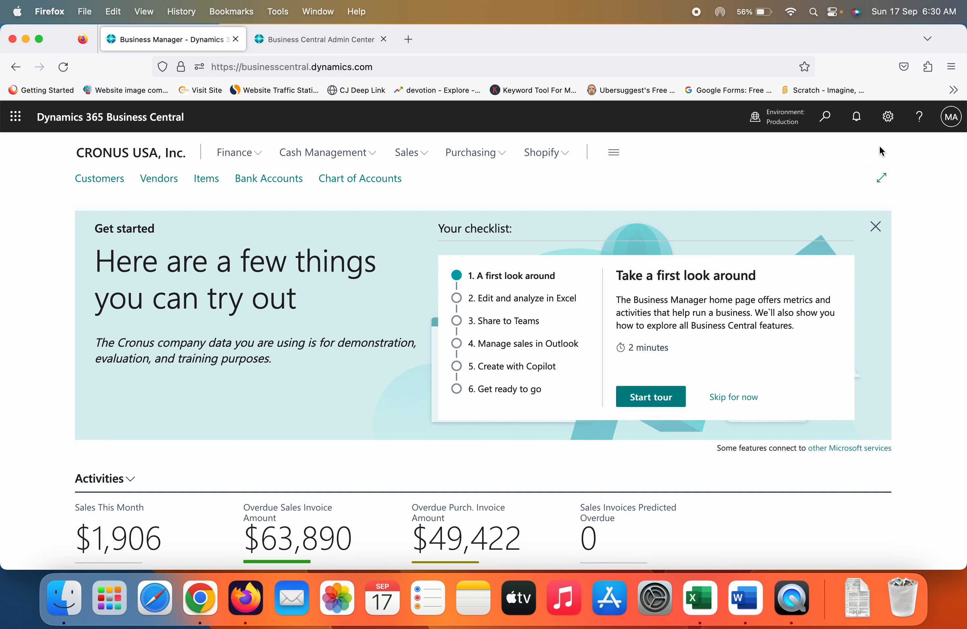
Step: Switch to the Business Central admin center and examine the environments list, including the version, update date and security group columns
{"action": "left_click", "coordinate": [891, 128]}
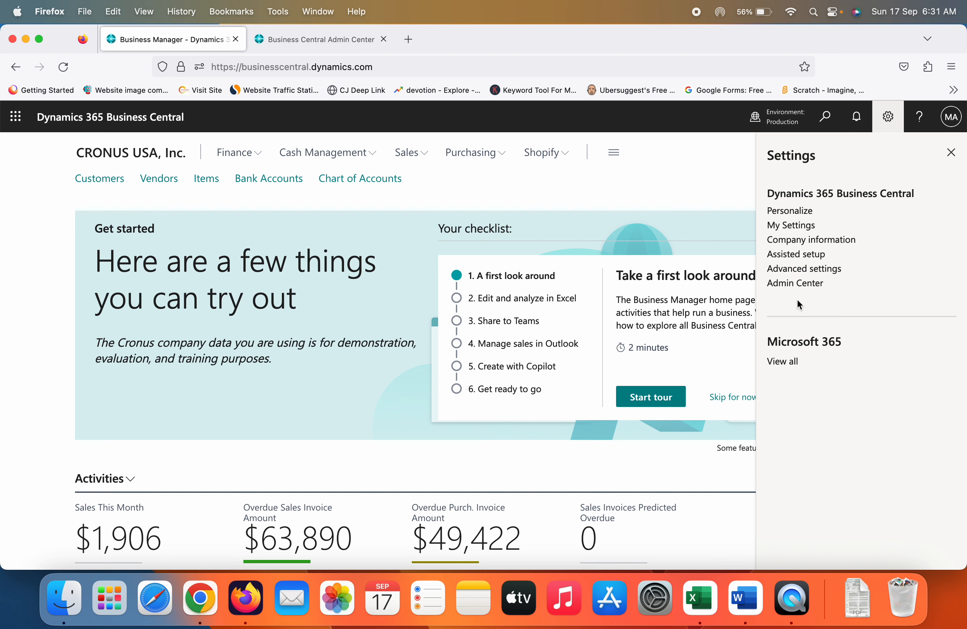
{"action": "left_click", "coordinate": [292, 49]}
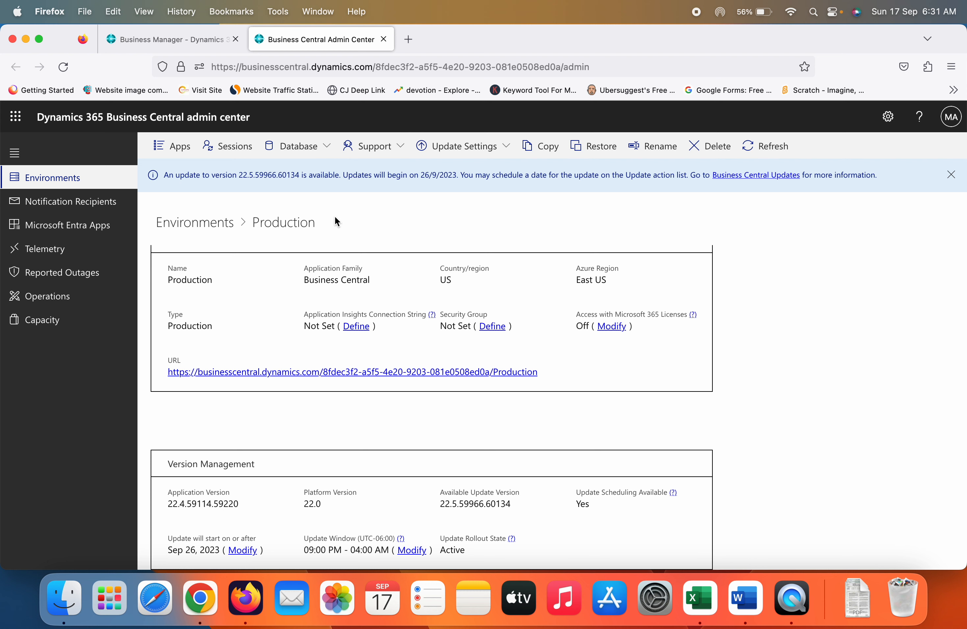
{"action": "left_click", "coordinate": [47, 177]}
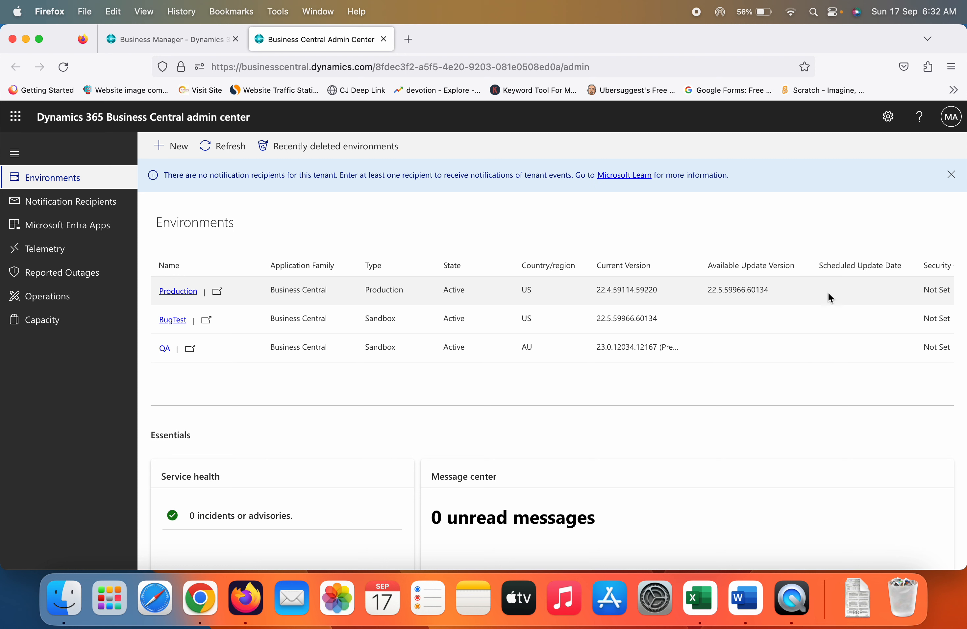
{"action": "scroll", "coordinate": [787, 300], "scroll_direction": "right", "scroll_amount": 3}
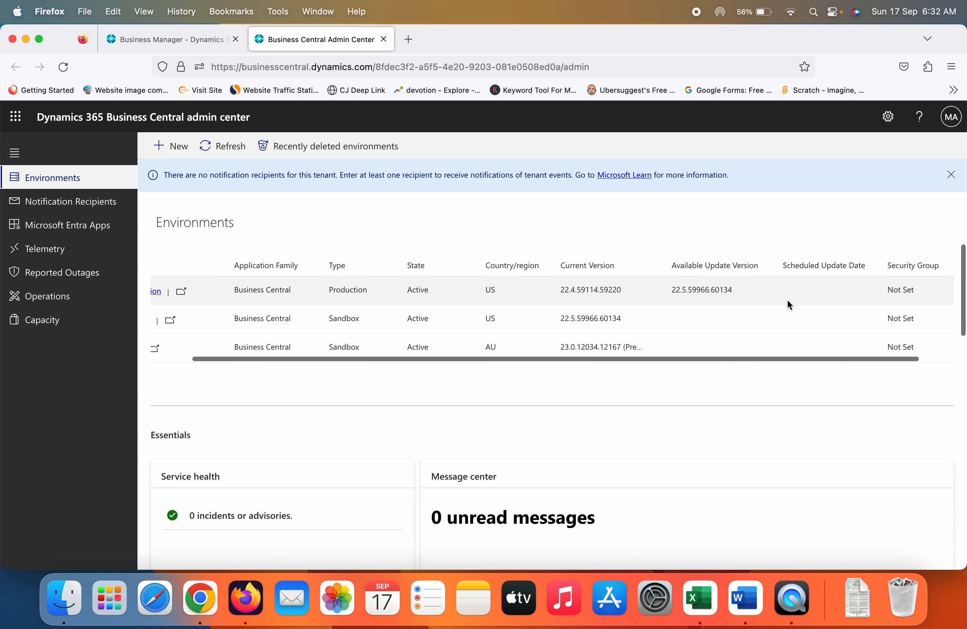
{"action": "scroll", "coordinate": [790, 304], "scroll_direction": "right", "scroll_amount": 2}
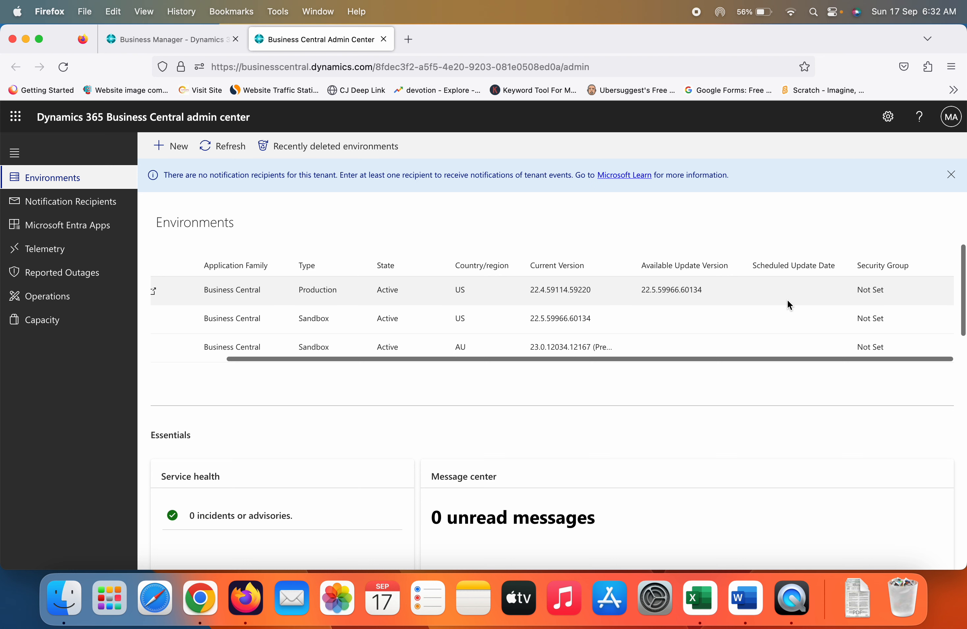
{"action": "scroll", "coordinate": [788, 299], "scroll_direction": "left", "scroll_amount": 5}
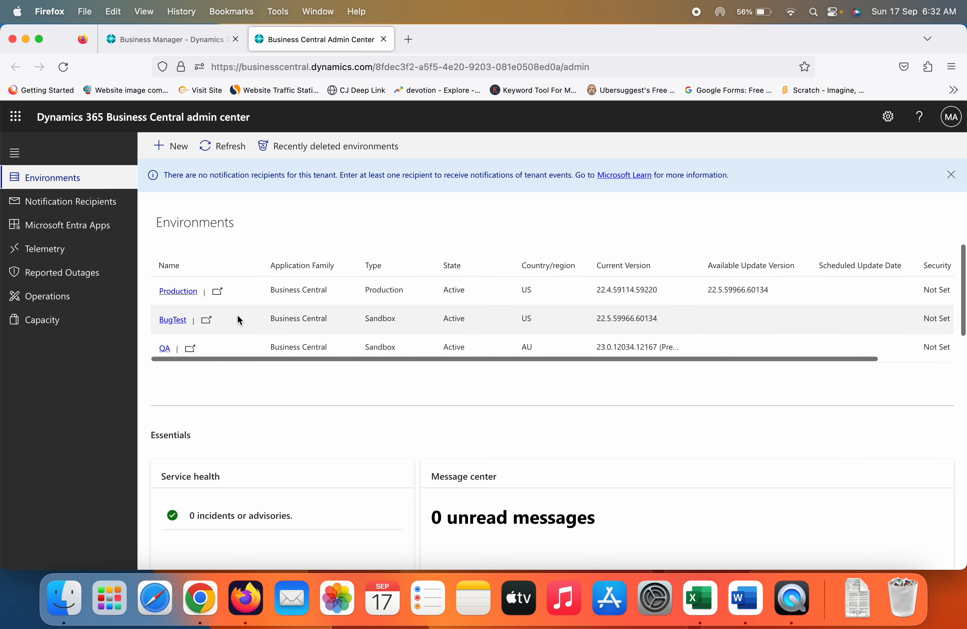
Step: Open the Production environment's details and examine its version management information
{"action": "left_click", "coordinate": [180, 291]}
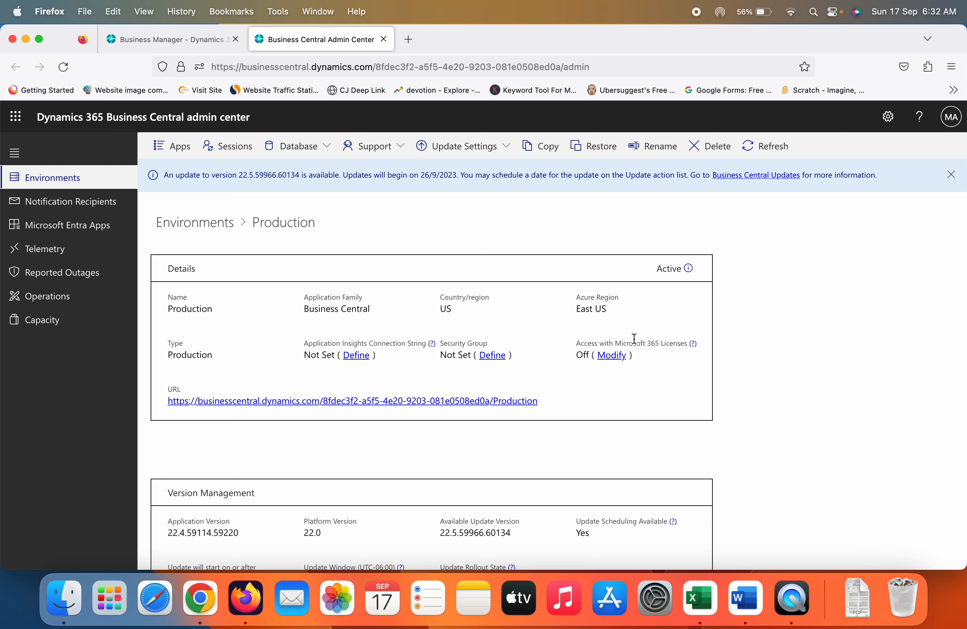
{"action": "scroll", "coordinate": [635, 338], "scroll_direction": "down", "scroll_amount": 2}
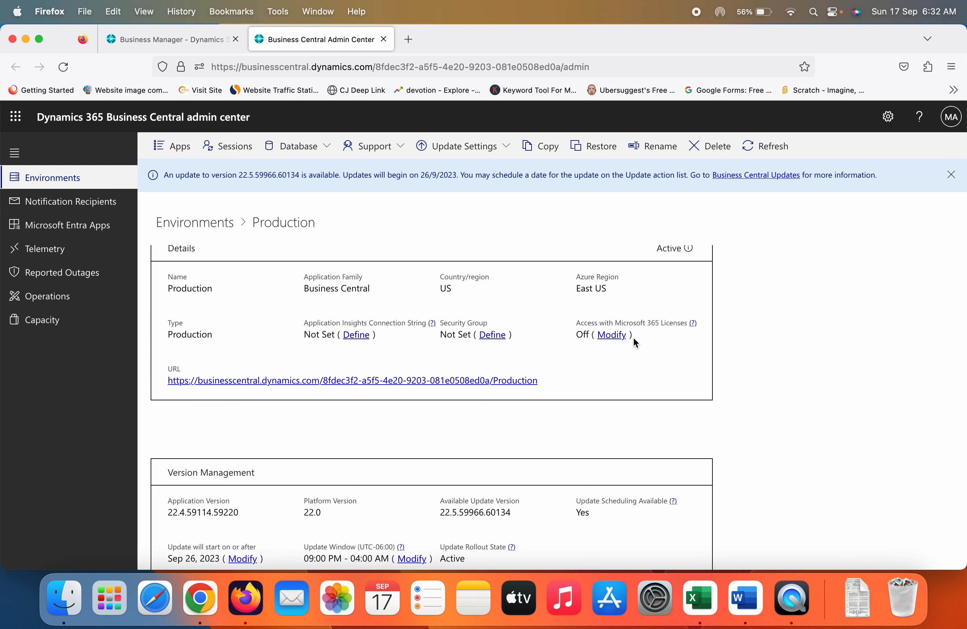
{"action": "scroll", "coordinate": [634, 339], "scroll_direction": "down", "scroll_amount": 1}
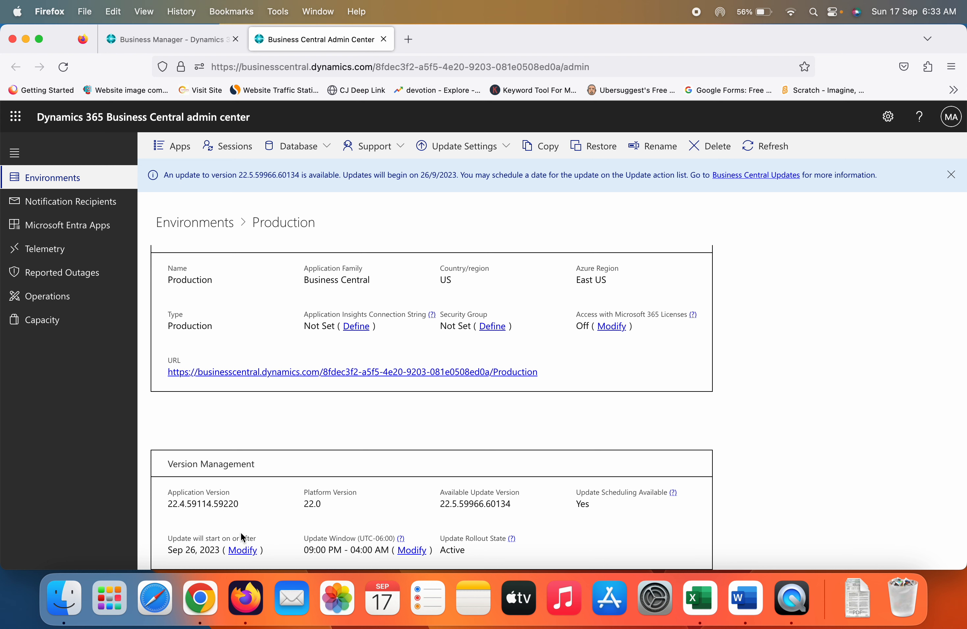
Step: Examine the update scheduling options for the Production environment and leave them without scheduling an update
{"action": "left_click", "coordinate": [244, 551]}
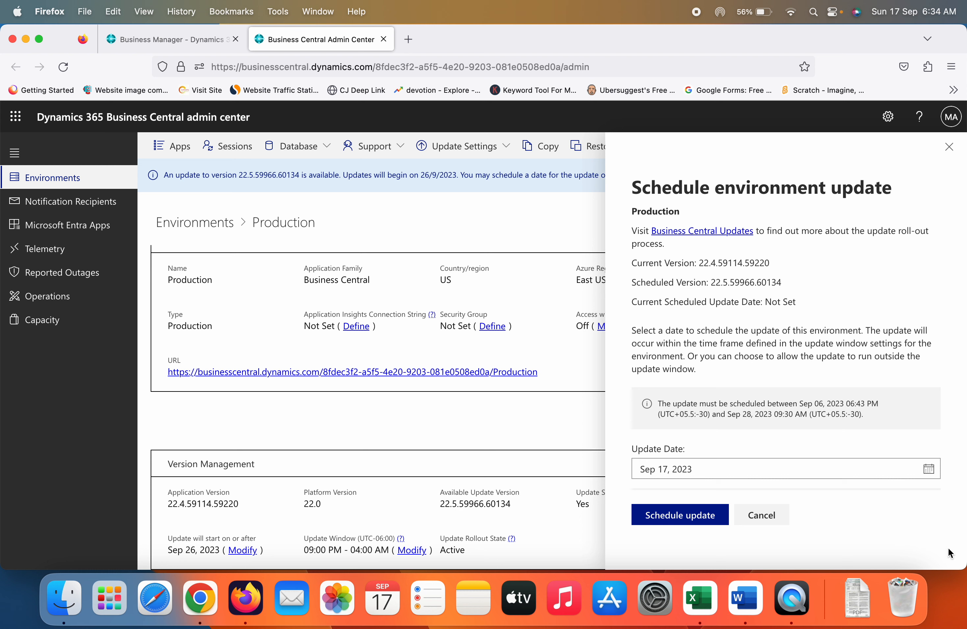
{"action": "scroll", "coordinate": [907, 458], "scroll_direction": "down", "scroll_amount": 1}
{"action": "scroll", "coordinate": [907, 459], "scroll_direction": "down", "scroll_amount": 1}
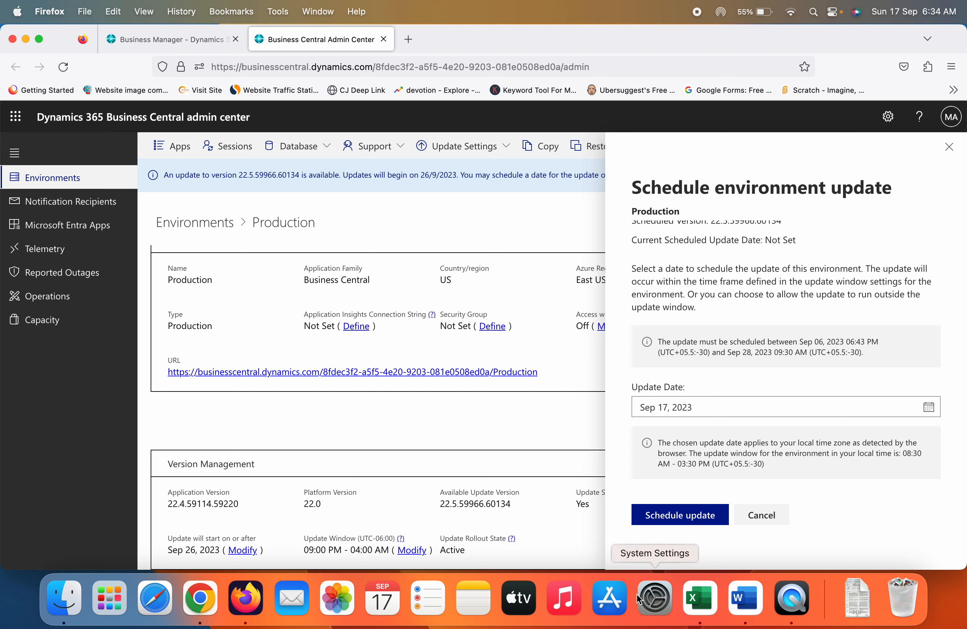
{"action": "left_click", "coordinate": [716, 520]}
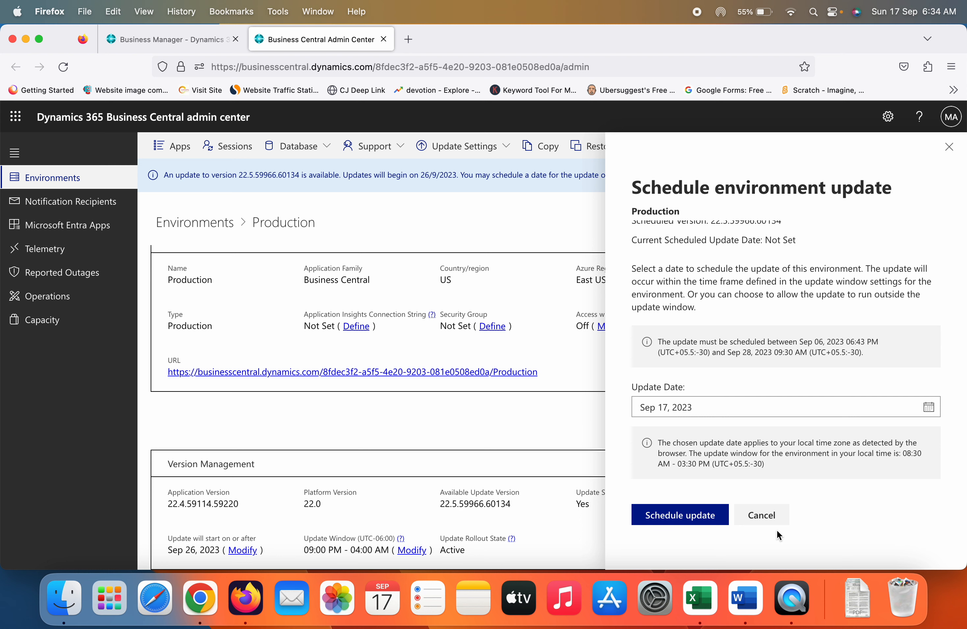
{"action": "left_click", "coordinate": [778, 521]}
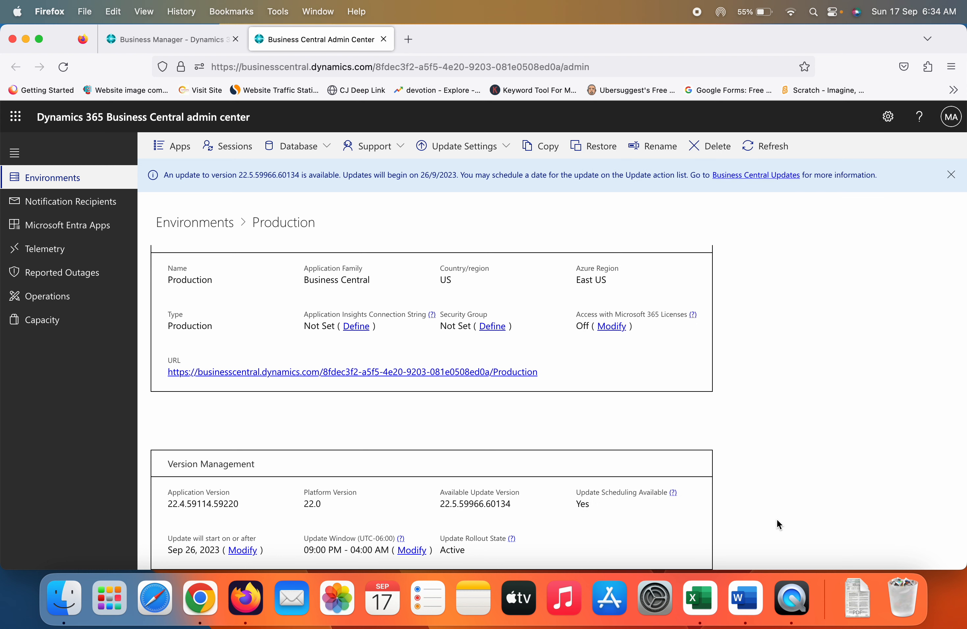
Step: Start creating a new environment from the environments list, named QATest with the type Sandbox
{"action": "left_click", "coordinate": [67, 182]}
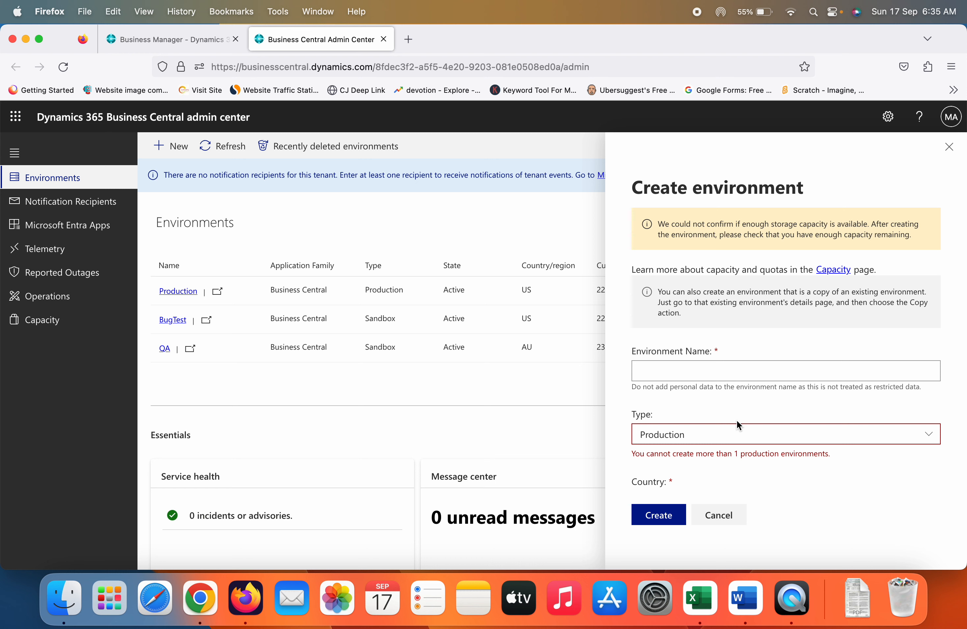
{"action": "scroll", "coordinate": [737, 421], "scroll_direction": "down", "scroll_amount": 4}
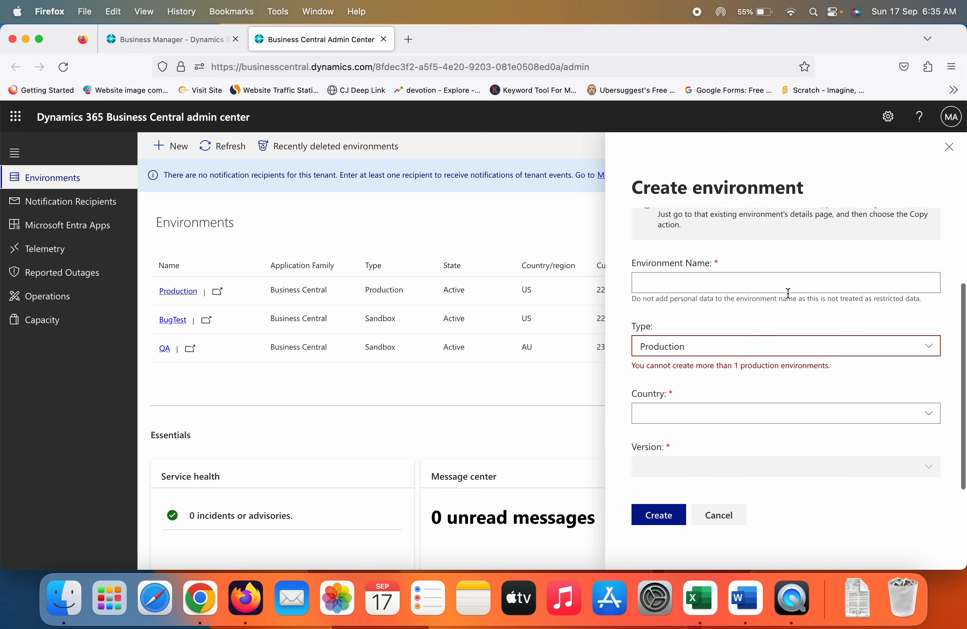
{"action": "left_click", "coordinate": [803, 279]}
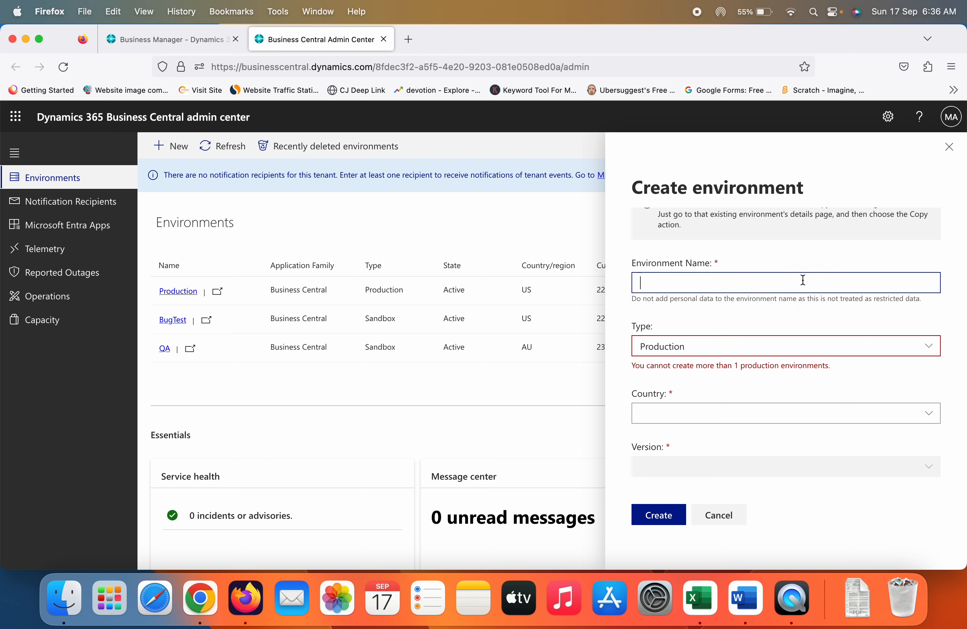
{"action": "type", "text": "QATe"}
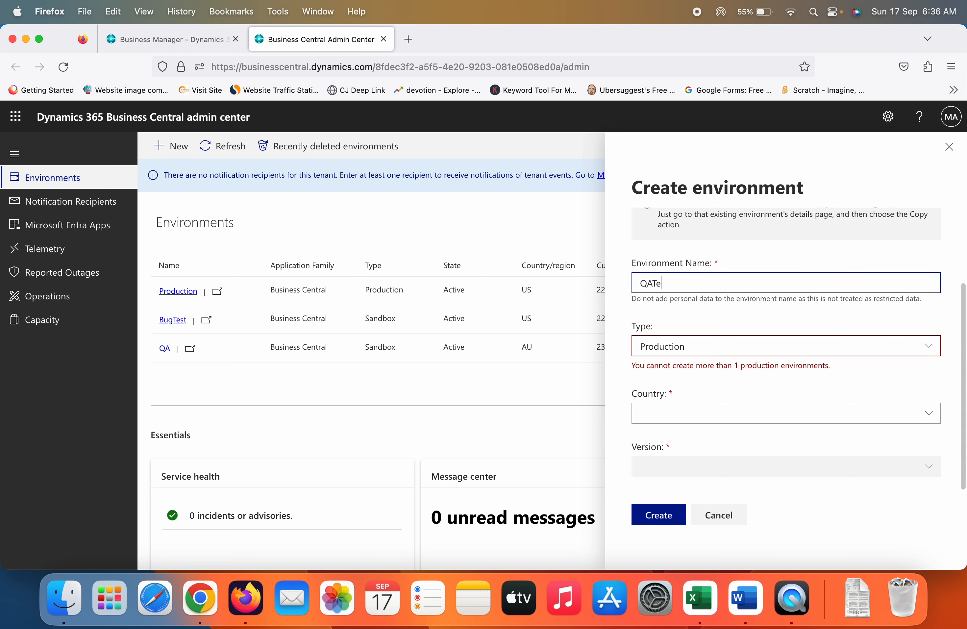
{"action": "type", "text": "t"}
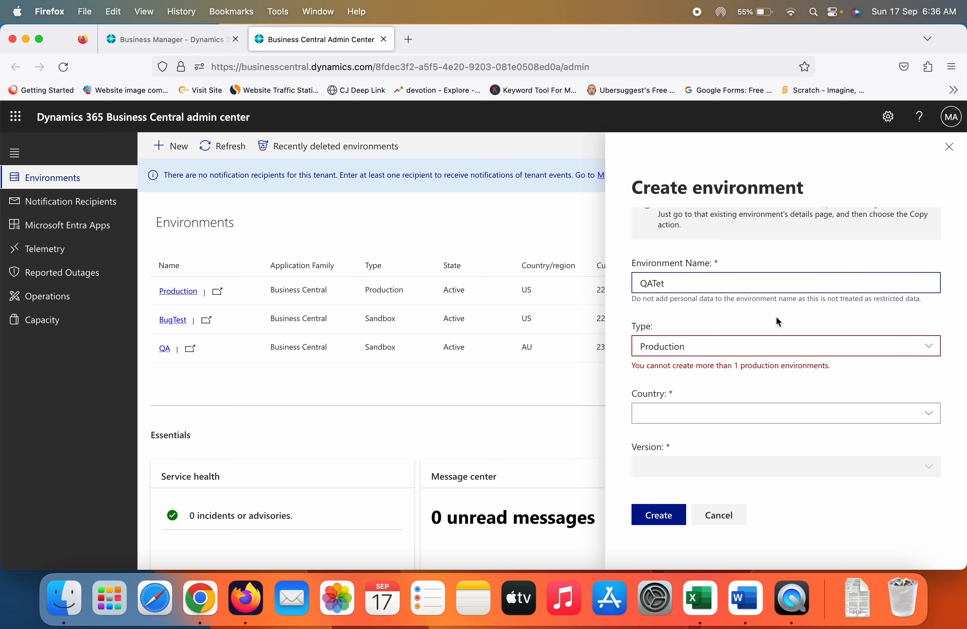
{"action": "key", "text": "BackSpace"}
{"action": "type", "text": "st"}
{"action": "left_click", "coordinate": [788, 357]}
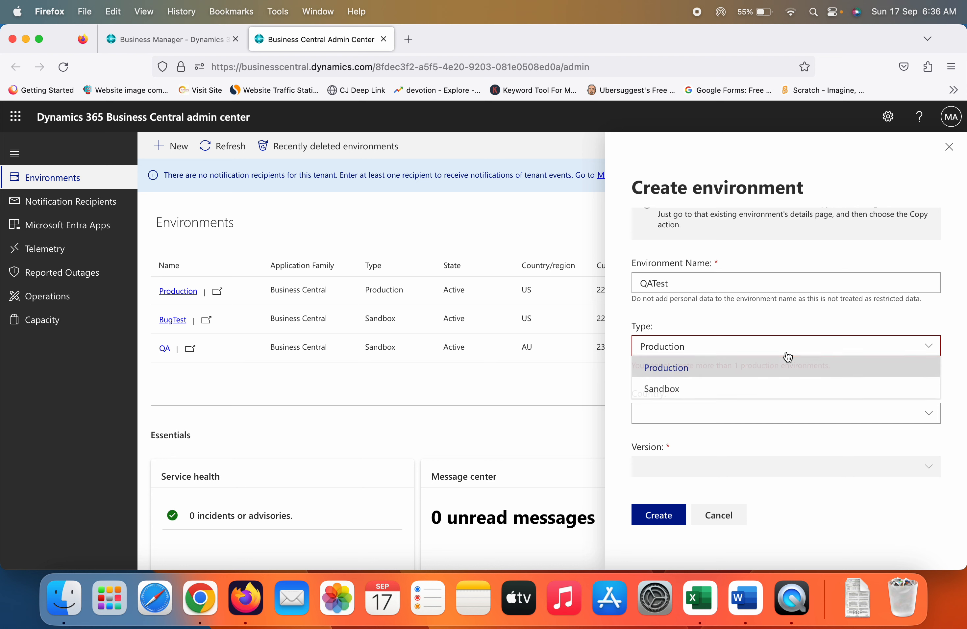
{"action": "left_click", "coordinate": [746, 389]}
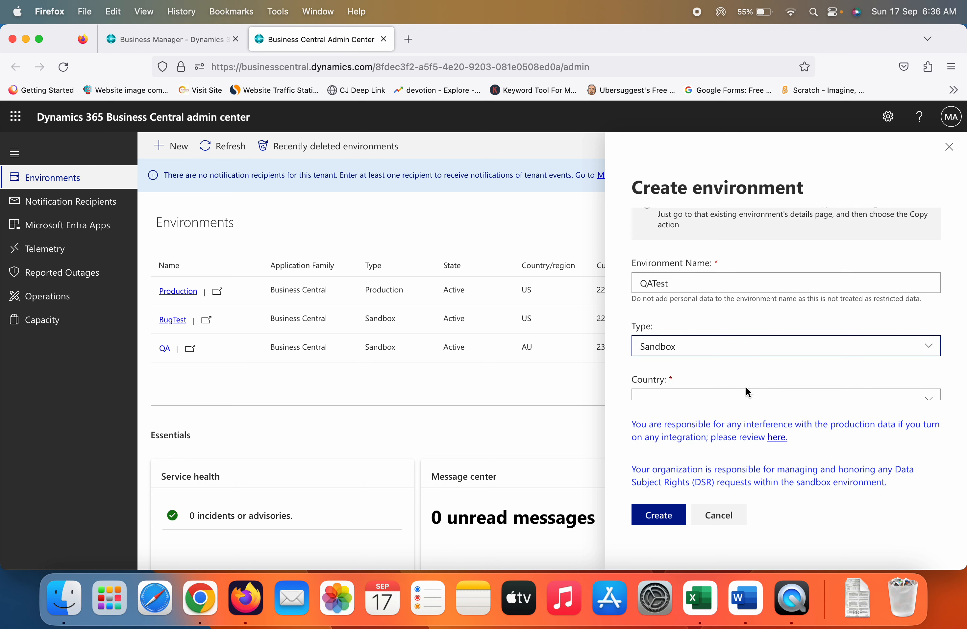
Step: Set the new sandbox's country to AU and version to 23.0.12034.12167 (Preview), and cancel the environment creation
{"action": "scroll", "coordinate": [746, 388], "scroll_direction": "down", "scroll_amount": 3}
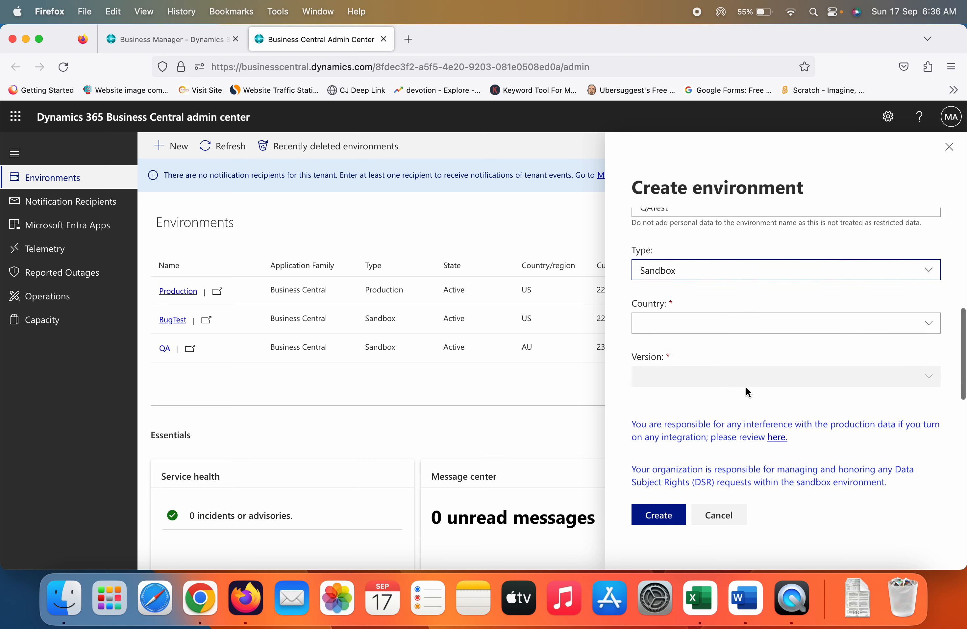
{"action": "left_click", "coordinate": [863, 324]}
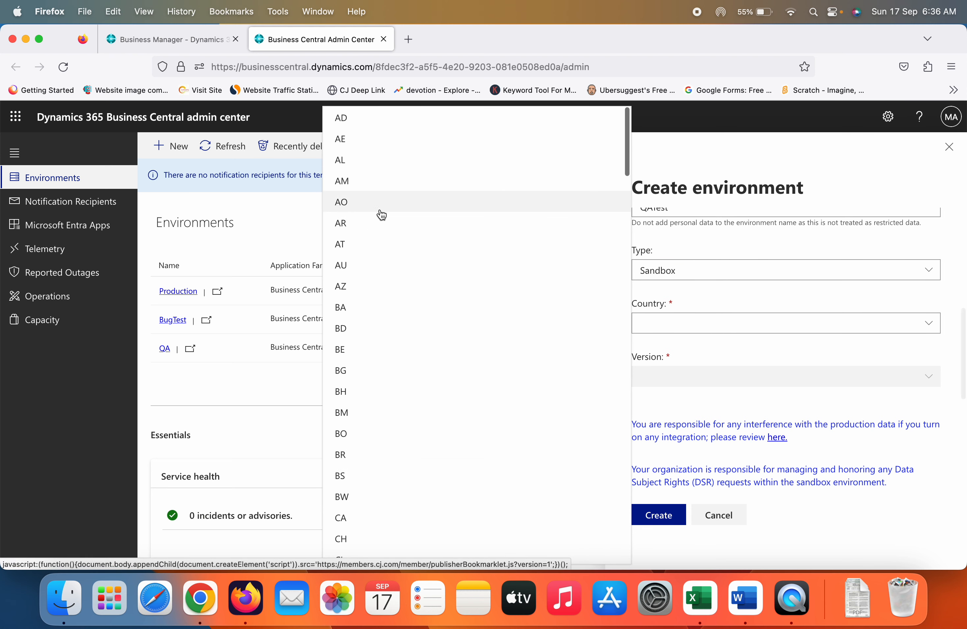
{"action": "left_click", "coordinate": [383, 265]}
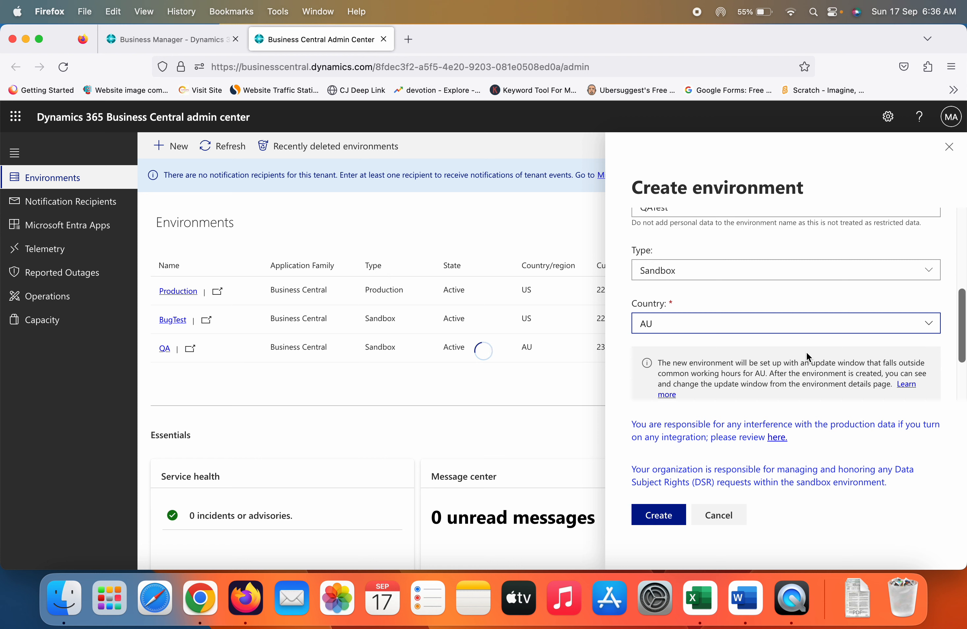
{"action": "scroll", "coordinate": [807, 352], "scroll_direction": "down", "scroll_amount": 3}
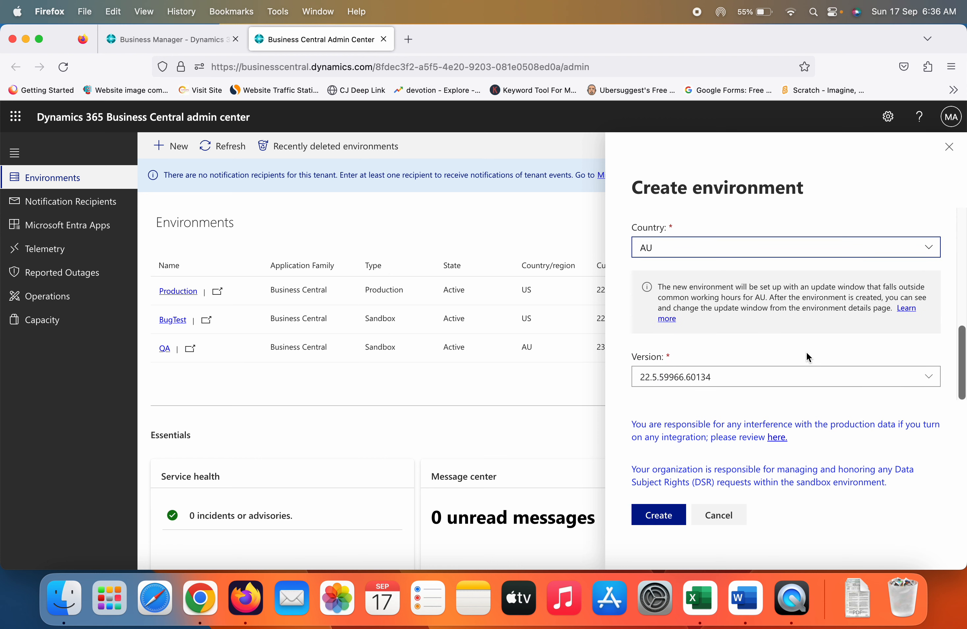
{"action": "left_click", "coordinate": [859, 376]}
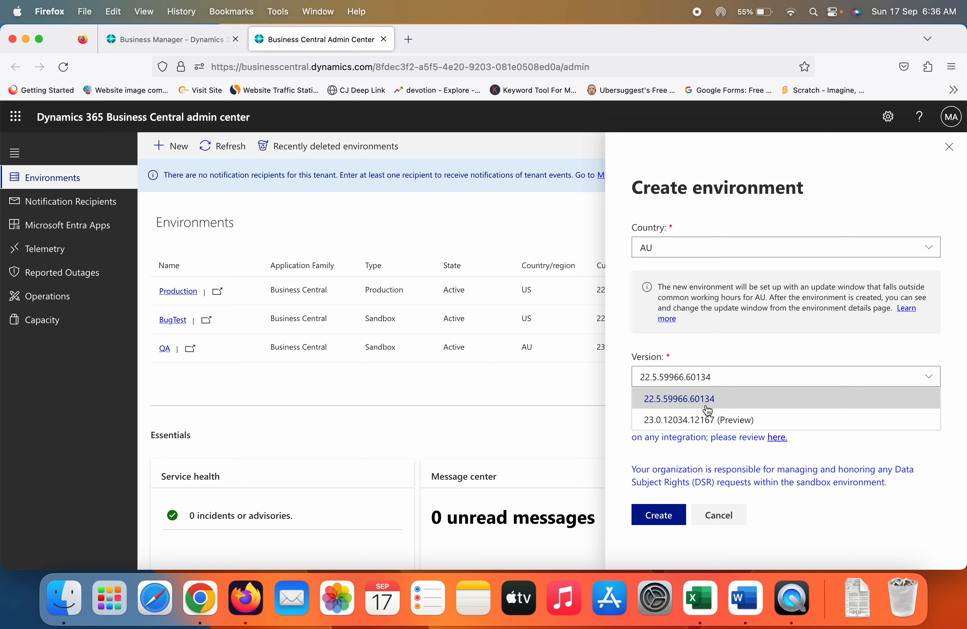
{"action": "left_click", "coordinate": [722, 425]}
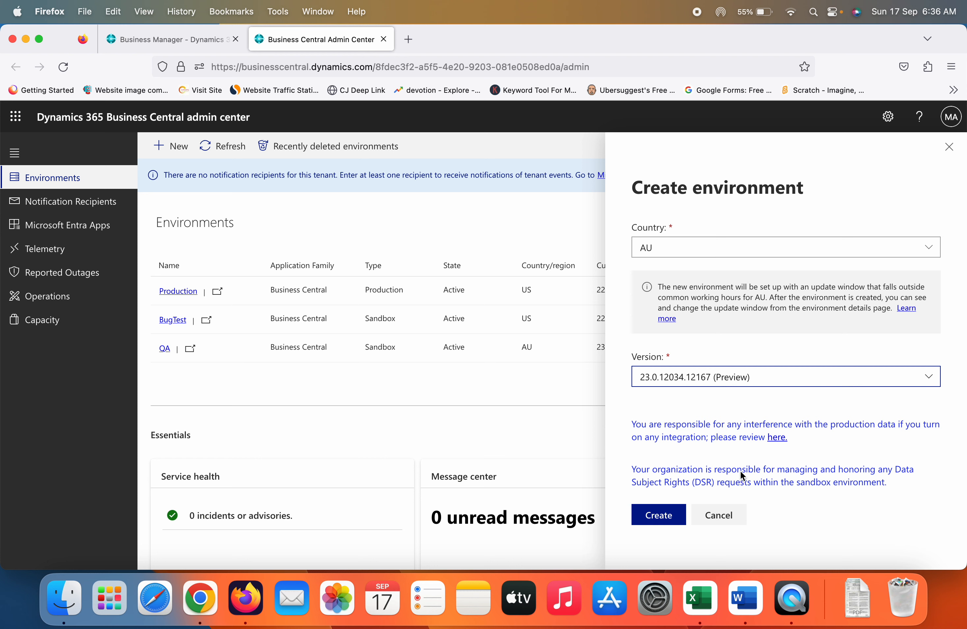
{"action": "left_click", "coordinate": [736, 515]}
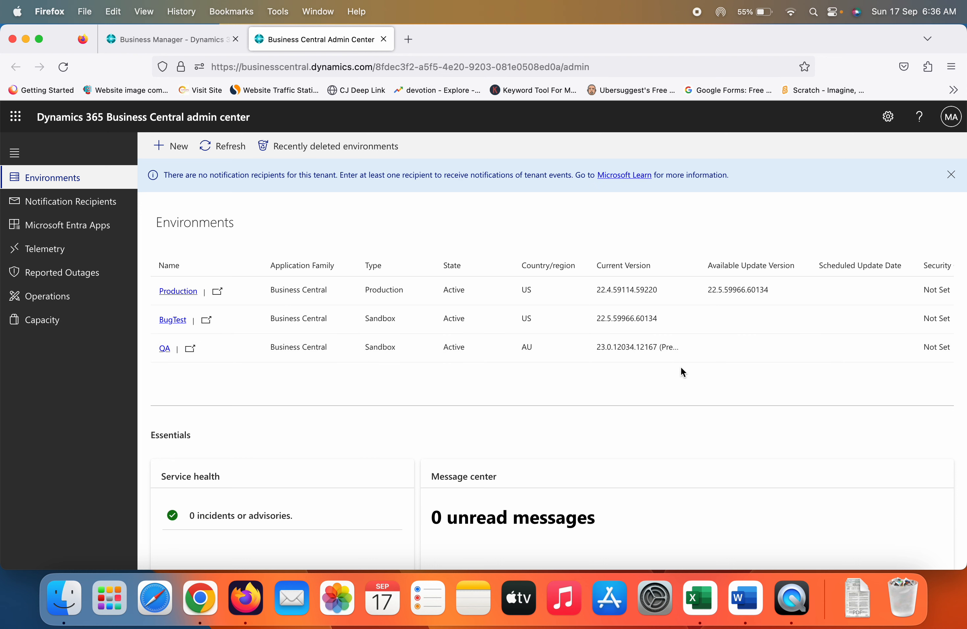
Step: Open the QA environment, examine its version under Troubleshooting in Help & Support, and return to the customer list
{"action": "left_click", "coordinate": [190, 349]}
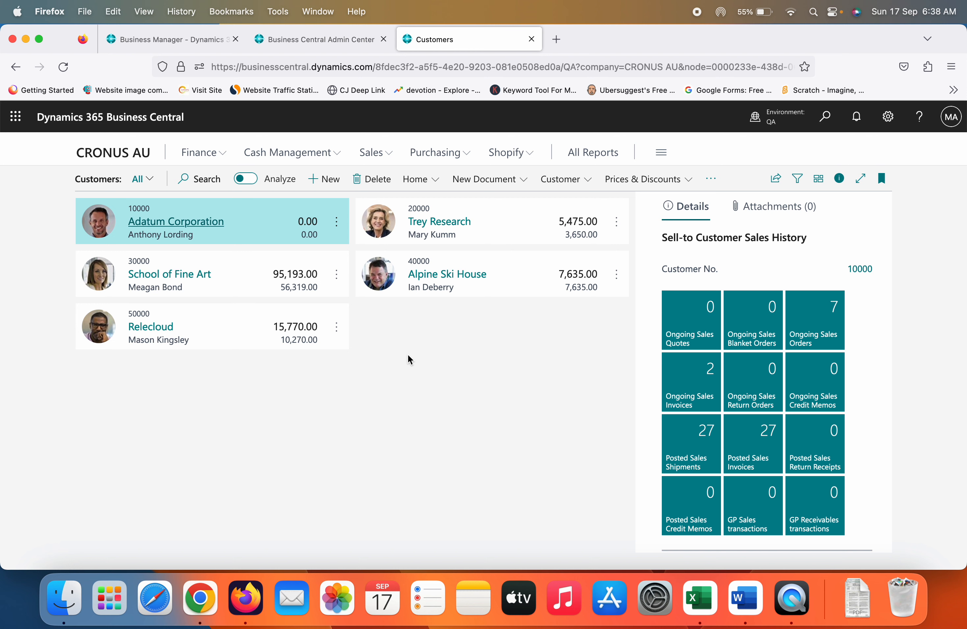
{"action": "left_click", "coordinate": [921, 122]}
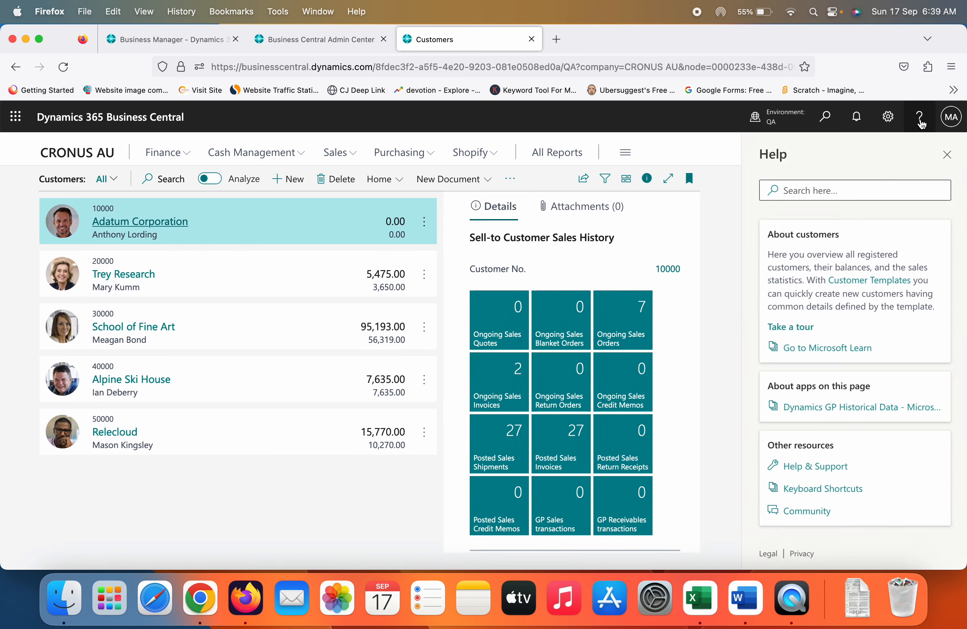
{"action": "left_click", "coordinate": [838, 470]}
{"action": "scroll", "coordinate": [348, 461], "scroll_direction": "down", "scroll_amount": 5}
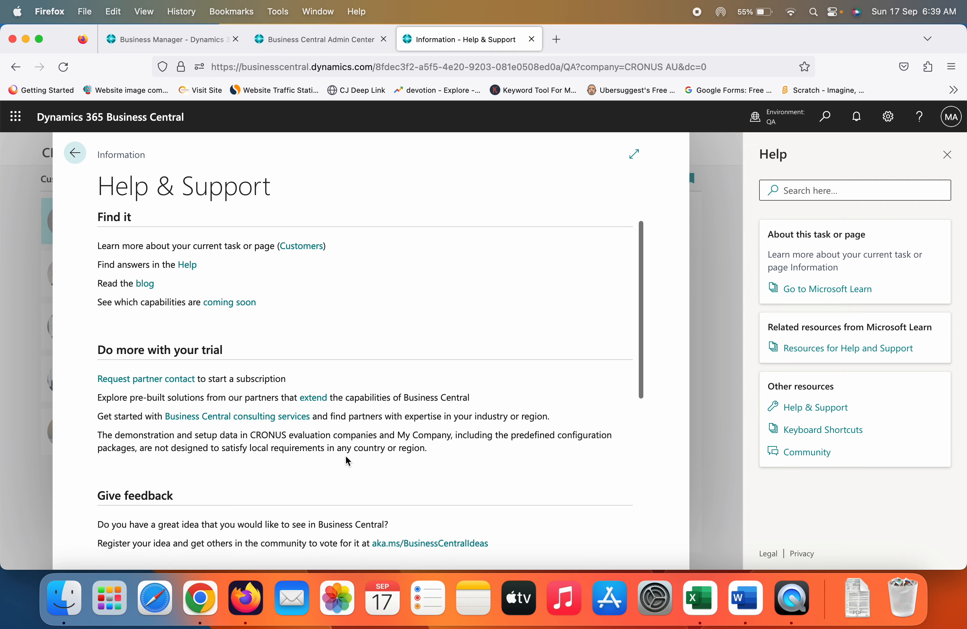
{"action": "scroll", "coordinate": [346, 456], "scroll_direction": "down", "scroll_amount": 4}
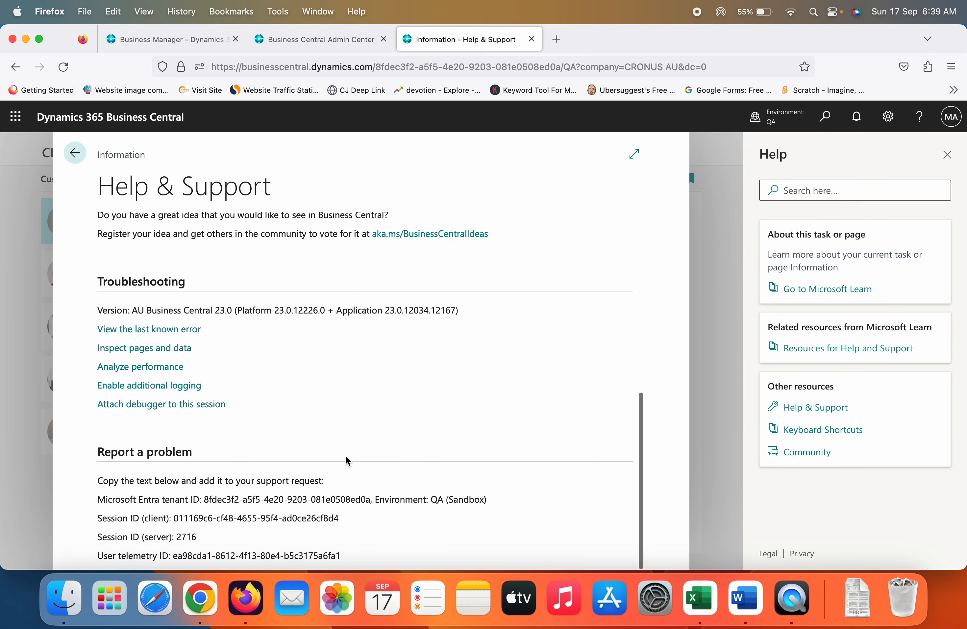
{"action": "scroll", "coordinate": [345, 457], "scroll_direction": "up", "scroll_amount": 1}
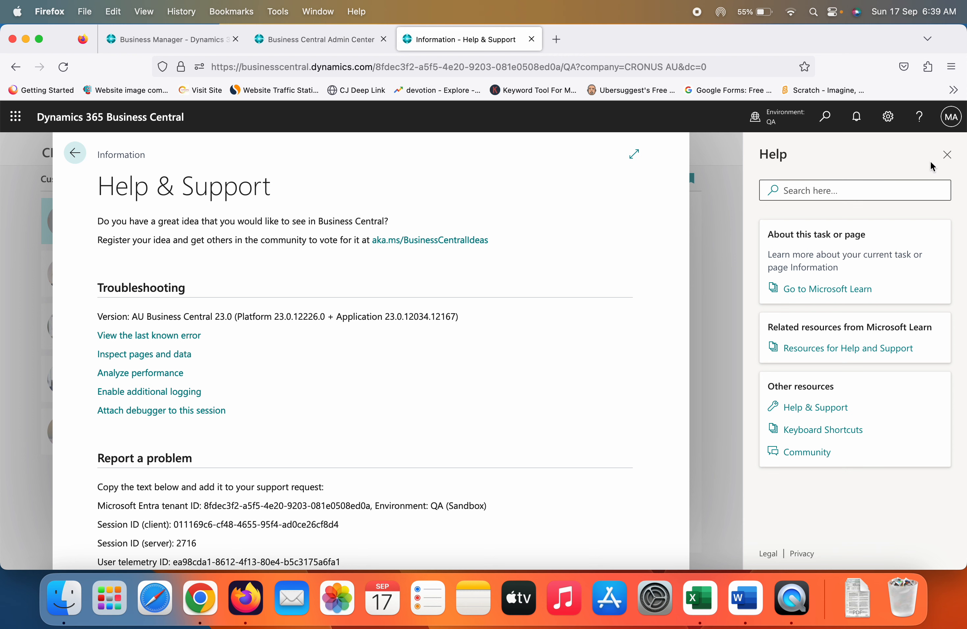
{"action": "left_click", "coordinate": [948, 156]}
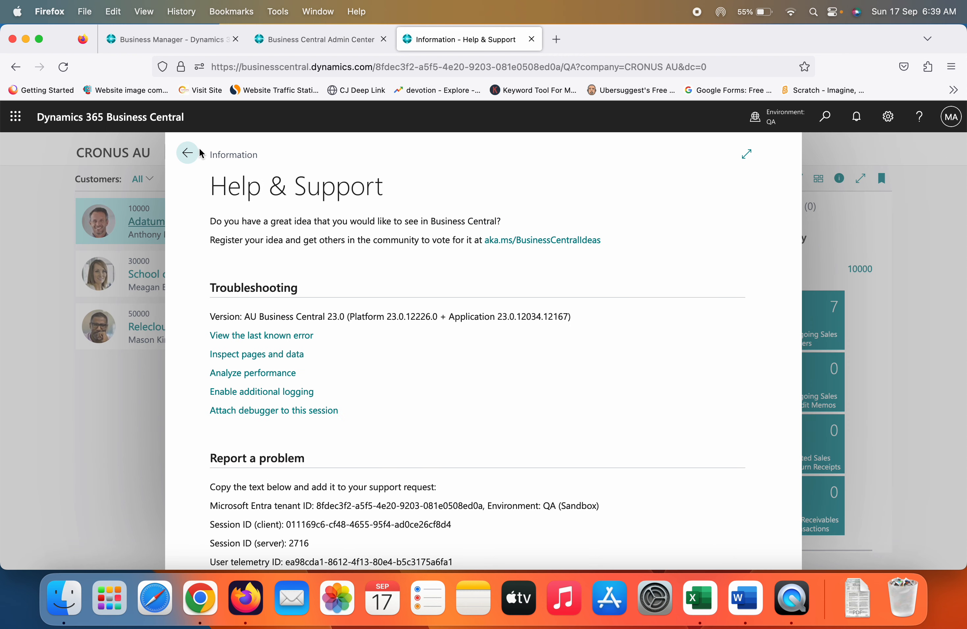
{"action": "left_click", "coordinate": [188, 154]}
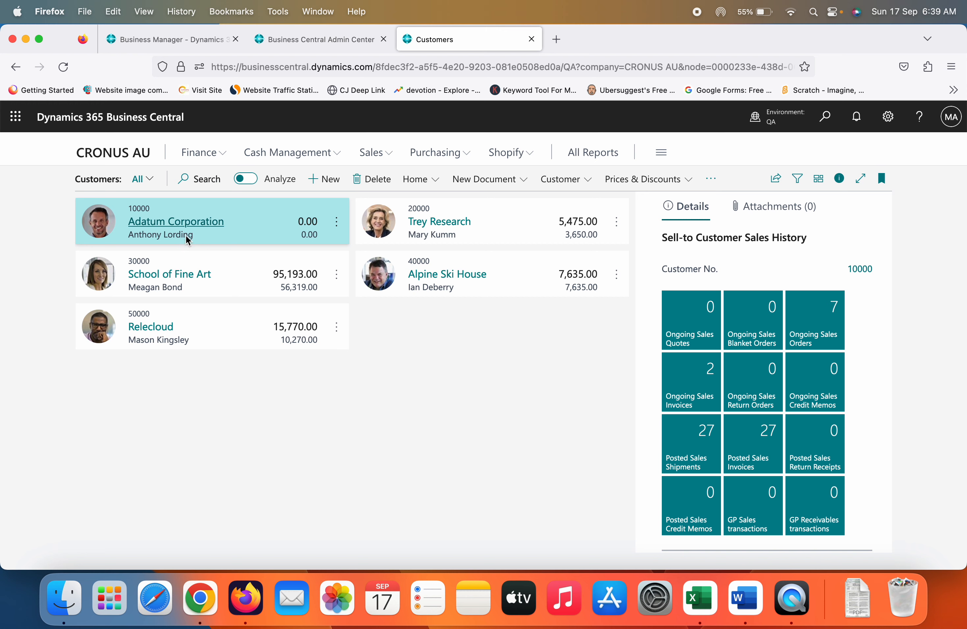
Step: Open the customer card for Adatum Corporation
{"action": "left_click", "coordinate": [201, 231]}
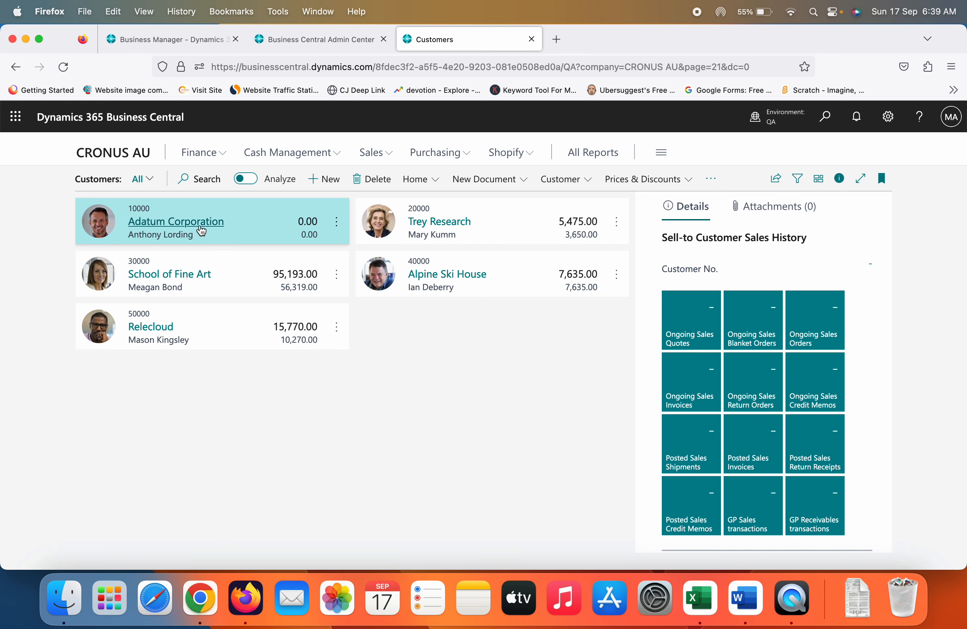